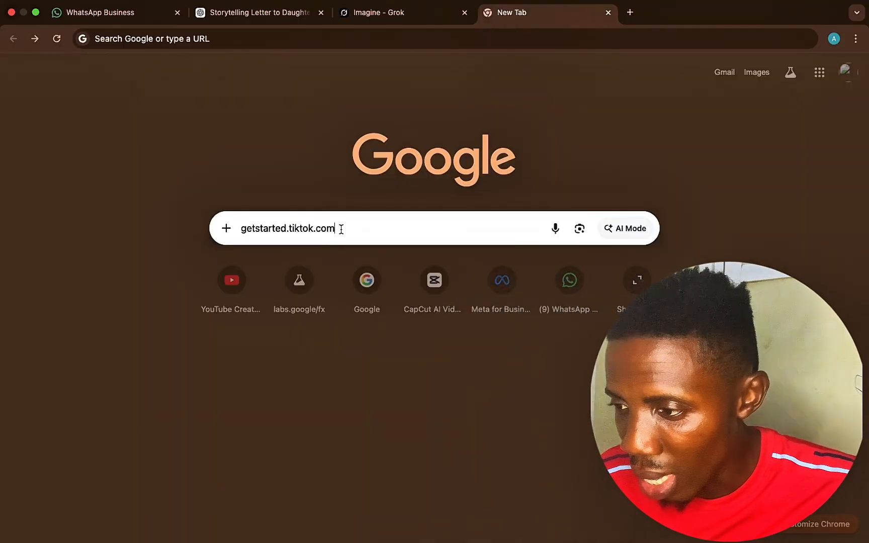
Step: Open getstarted.tiktok.com and go to the end of the TikTok for Business sign-up form
click(341, 230)
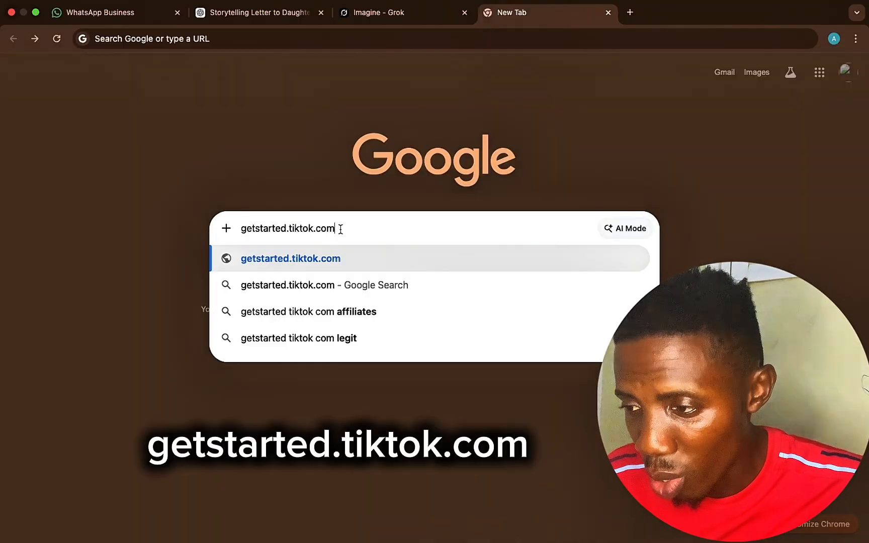
key(Return)
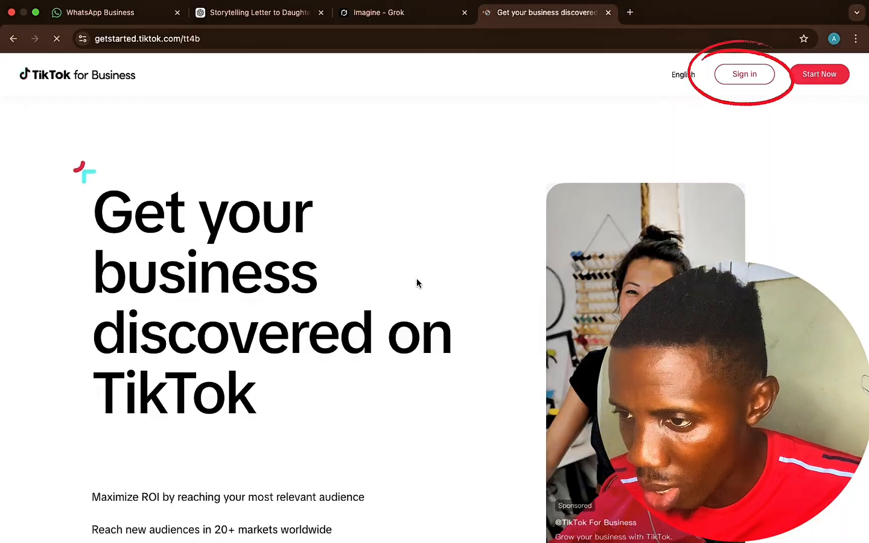
scroll(434, 389, down, 10)
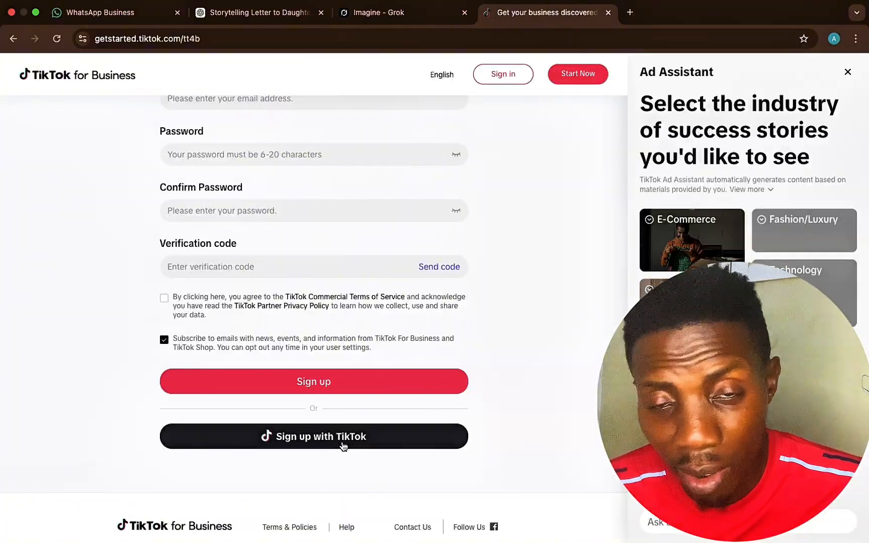
Step: Agree to the TikTok Commercial Terms of Service and sign up with the existing TikTok account
click(344, 445)
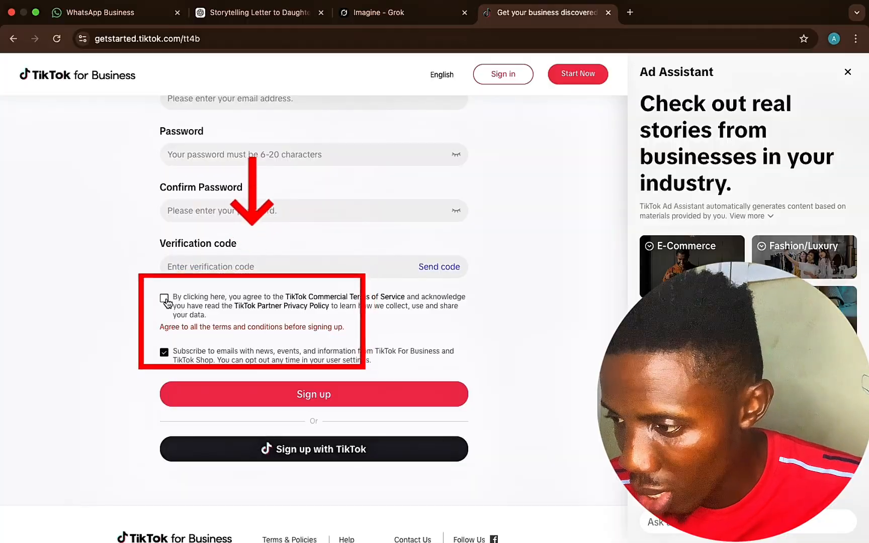
click(165, 298)
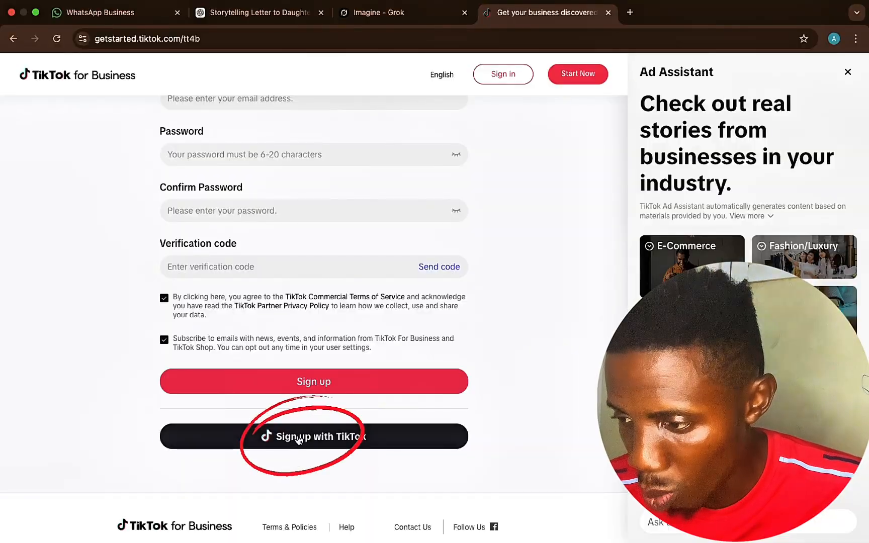
click(297, 438)
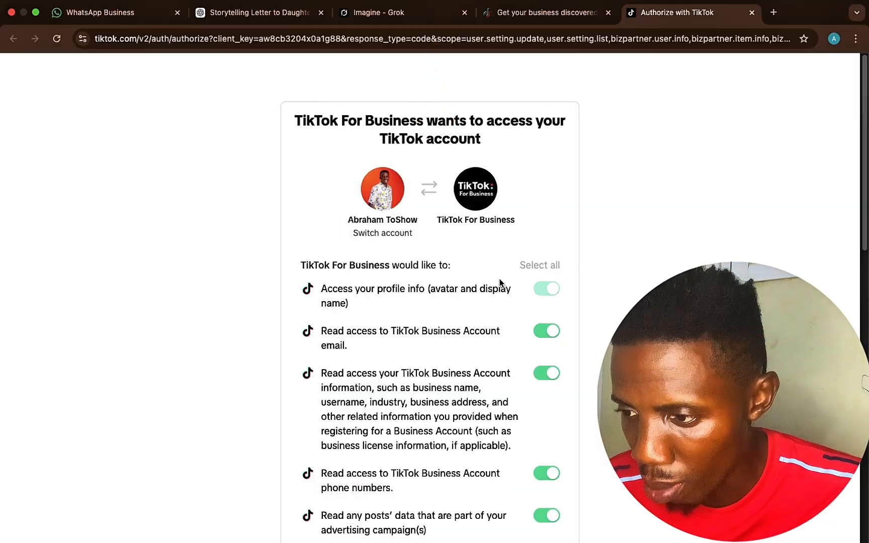
Step: Authorize TikTok For Business to access the TikTok account with all listed permissions enabled
scroll(493, 253, down, 15)
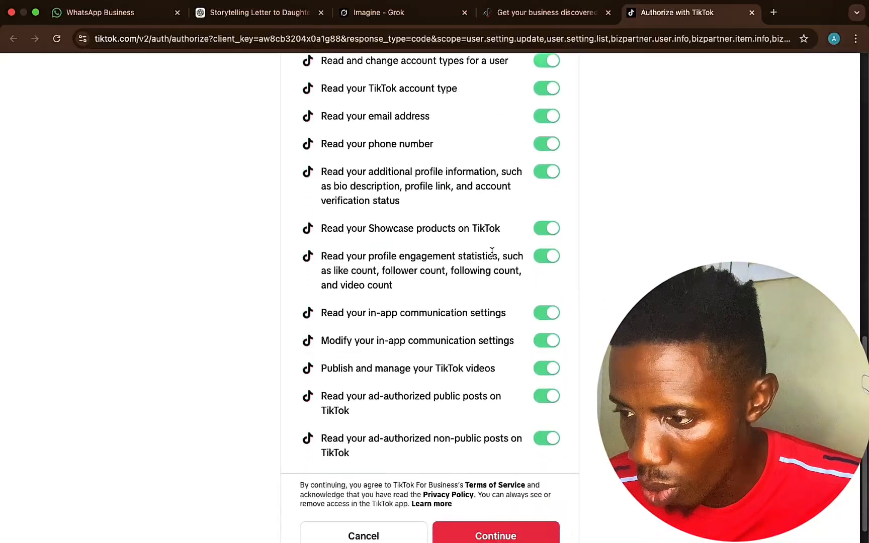
scroll(492, 252, down, 1)
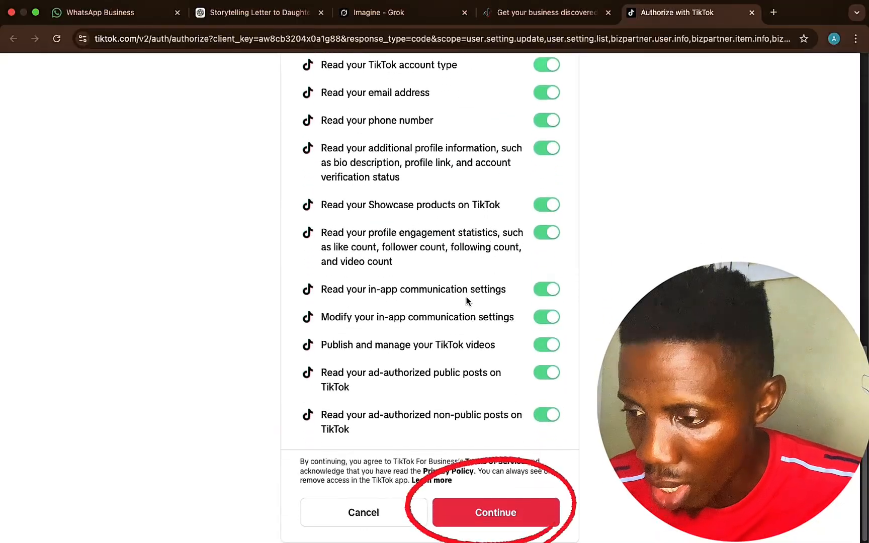
click(494, 514)
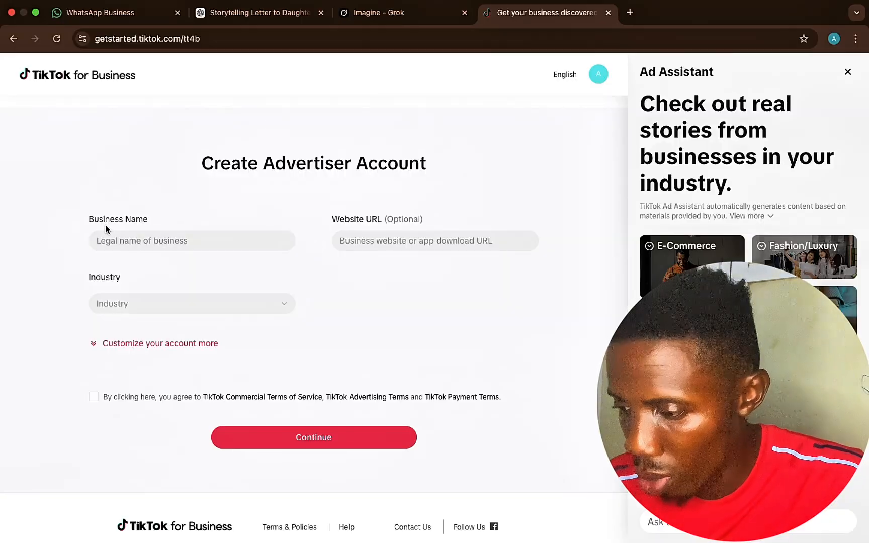
Step: Enter "wenevermind class" as the business name of the advertiser account
click(175, 244)
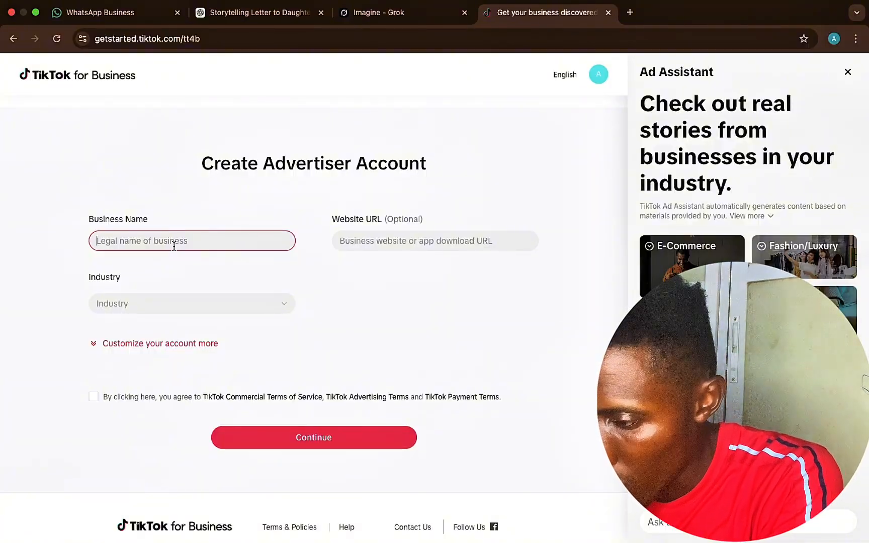
text(show)
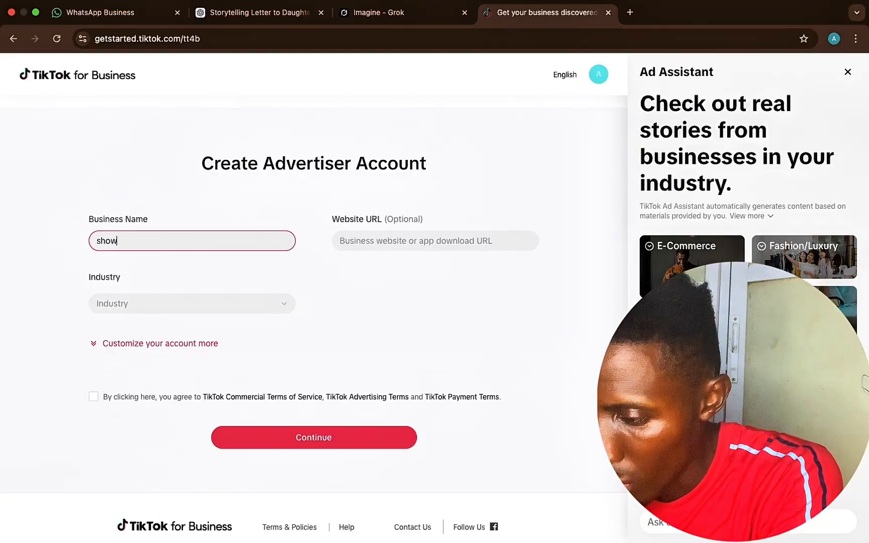
key(BackSpace)
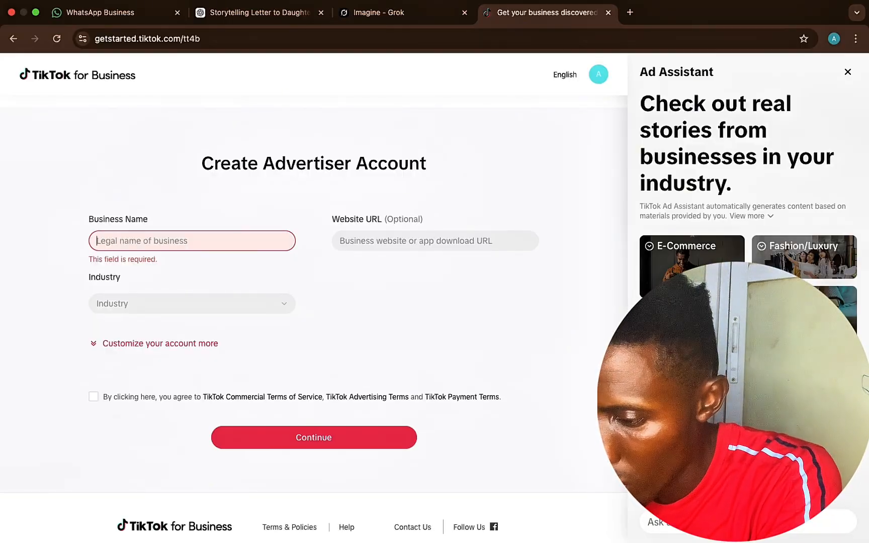
text(we)
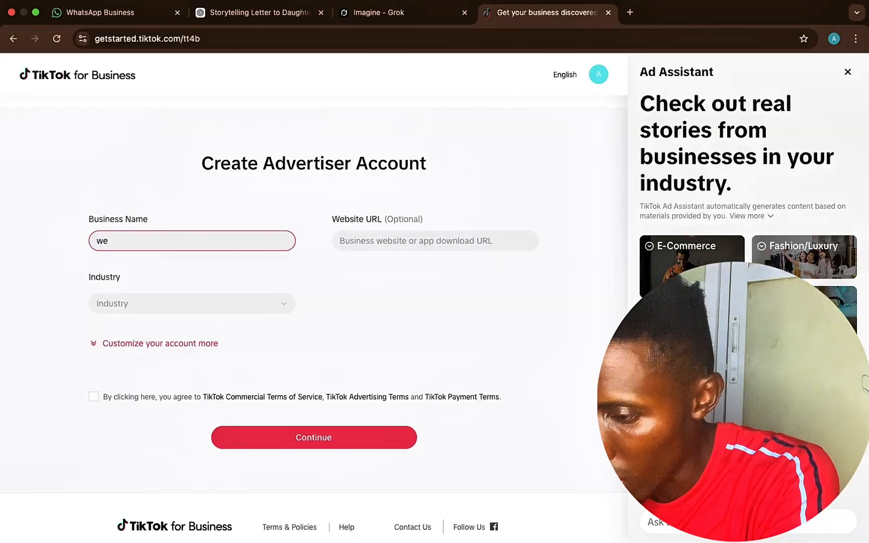
text(nevermind)
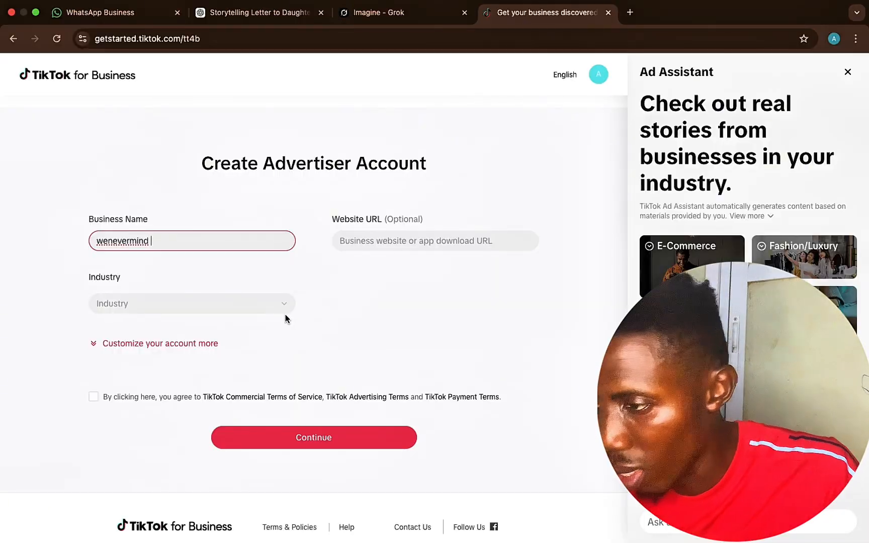
text(cla)
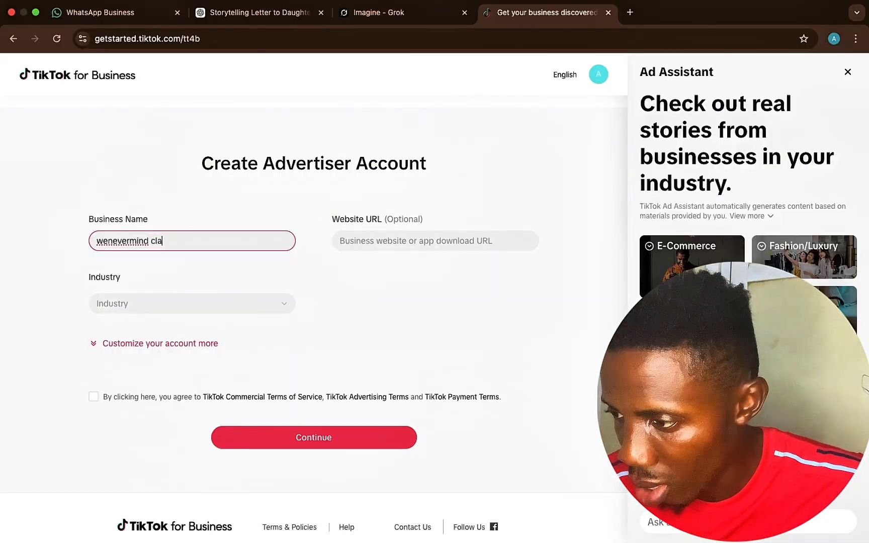
text(ss)
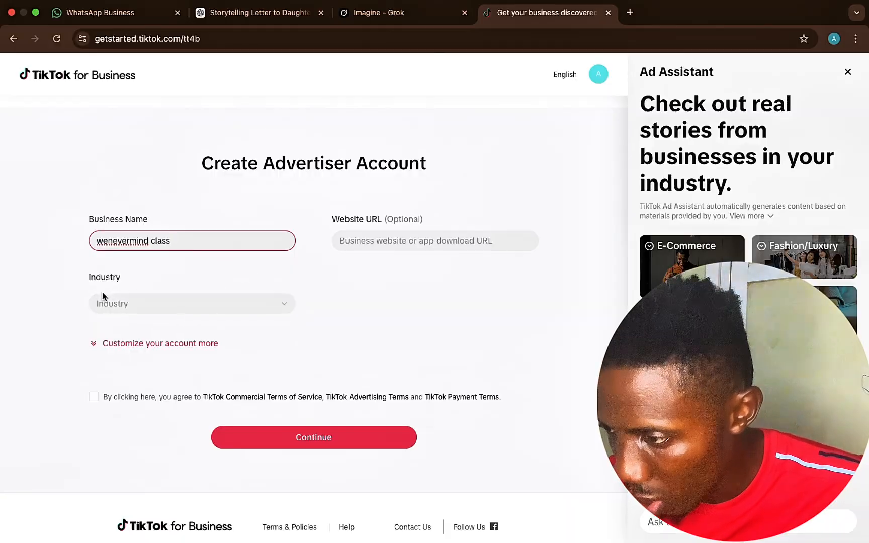
Step: Set the industry to Workplace training, under Education and Professional education
click(159, 302)
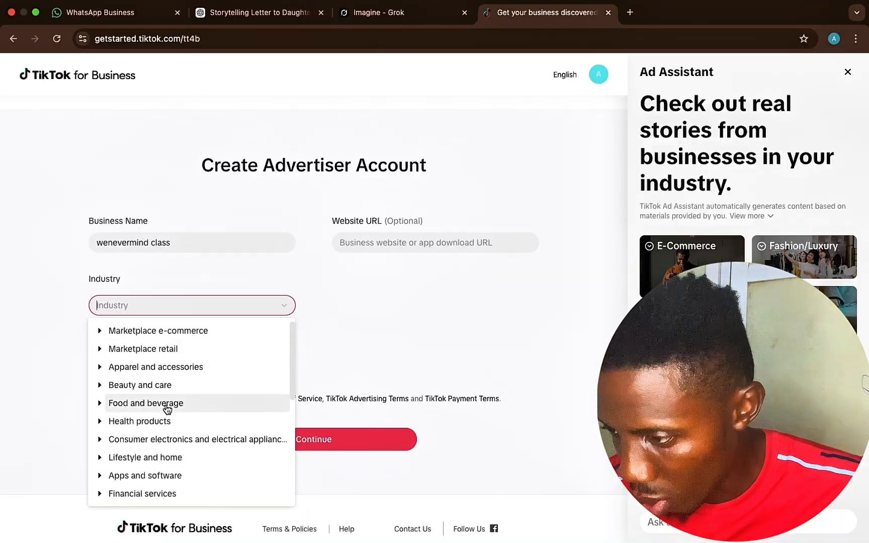
scroll(175, 441, down, 1)
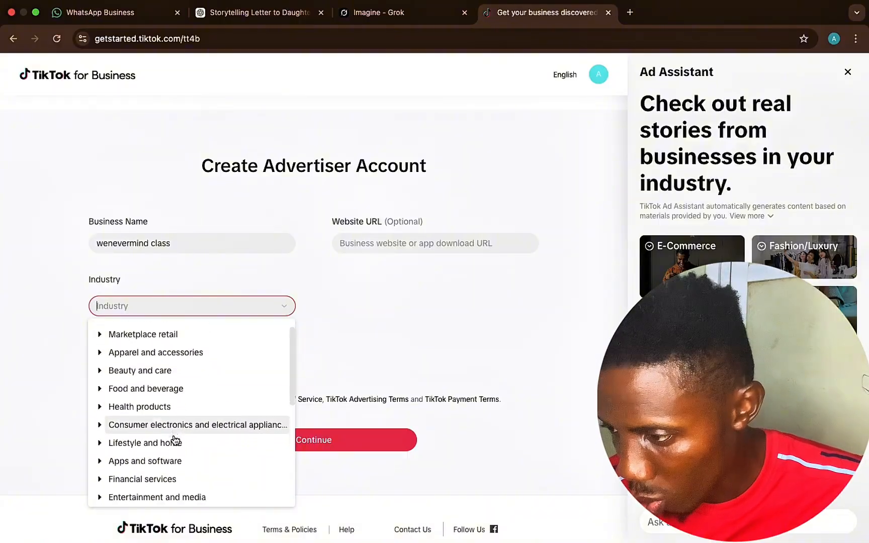
scroll(173, 438, down, 10)
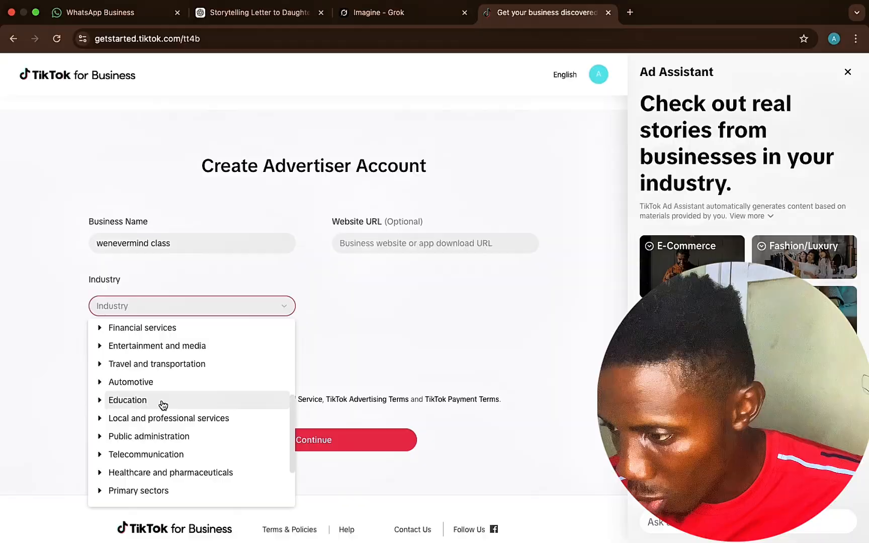
click(163, 404)
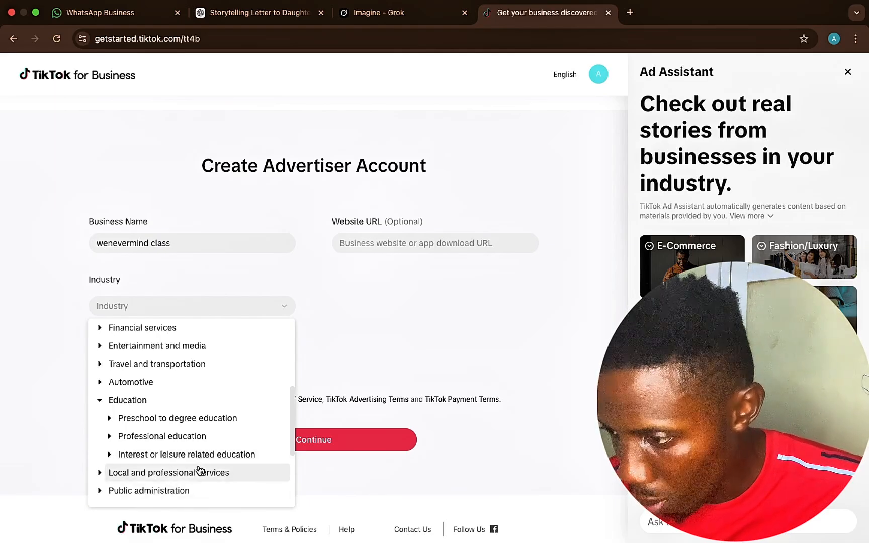
click(180, 439)
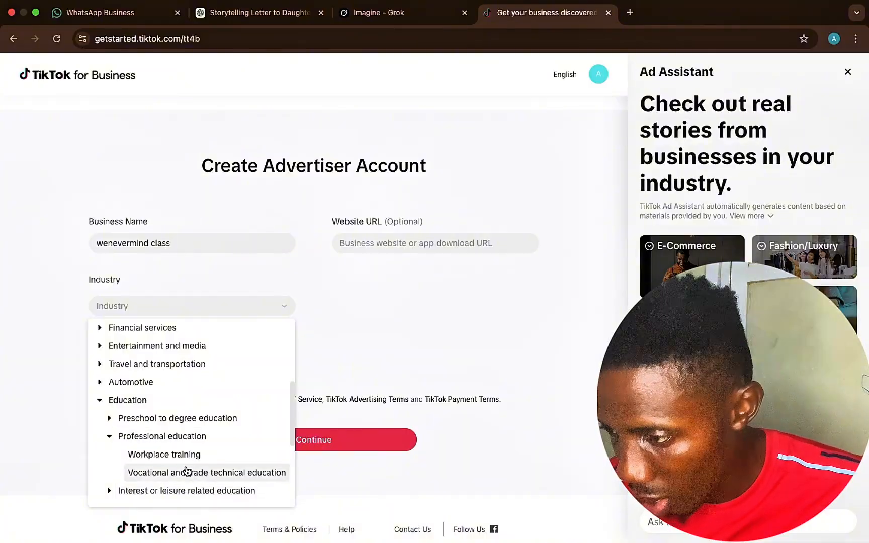
scroll(186, 470, down, 1)
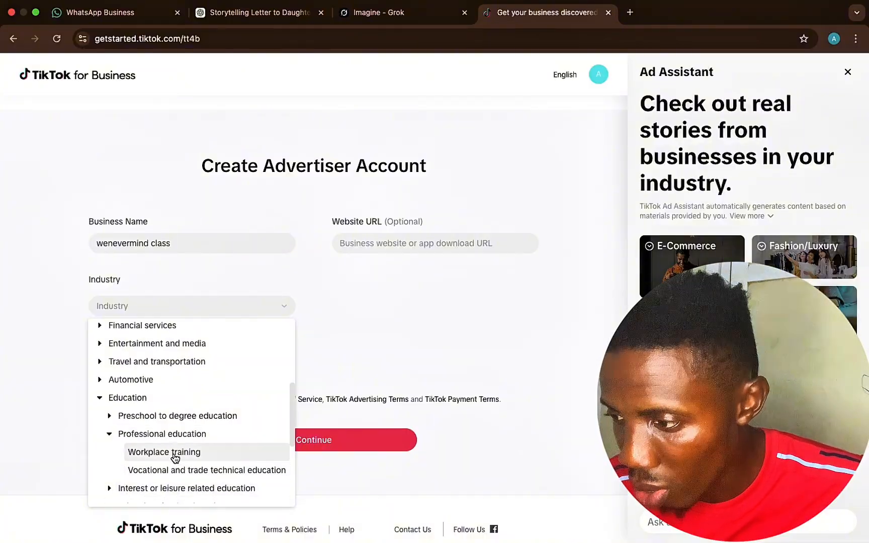
click(174, 456)
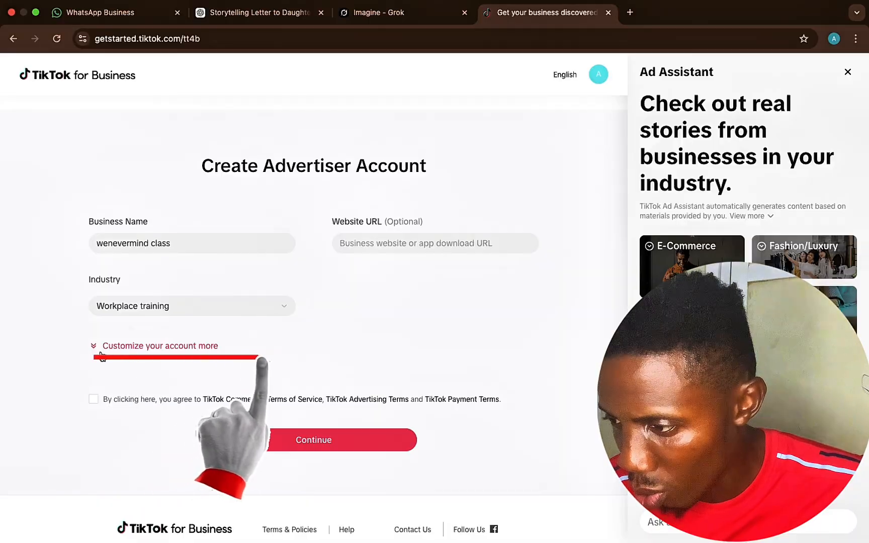
Step: Expand the additional account settings, agree to the advertising and payment terms, and submit the advertiser account form
click(187, 347)
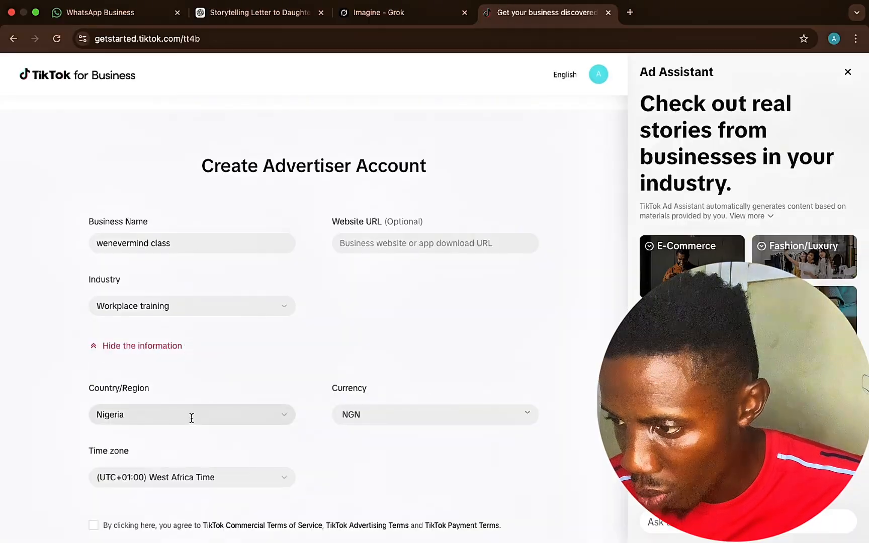
scroll(190, 420, down, 3)
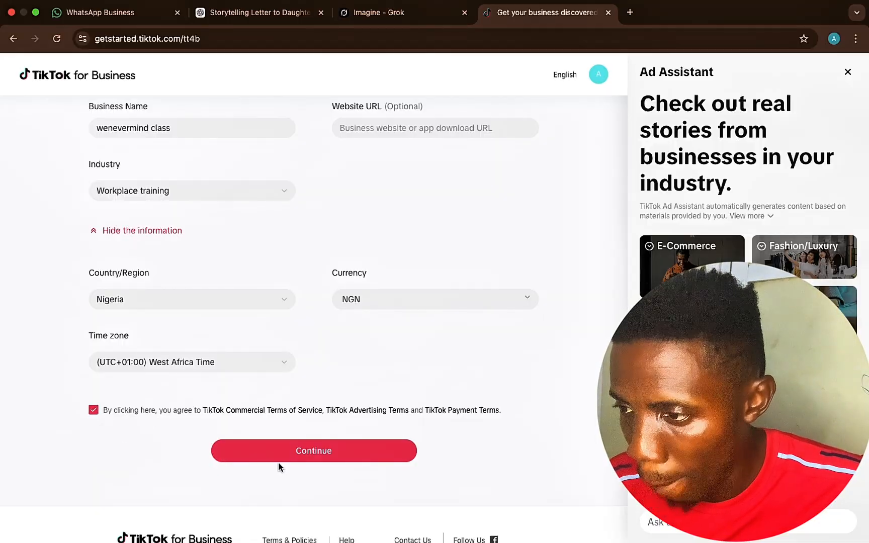
click(304, 456)
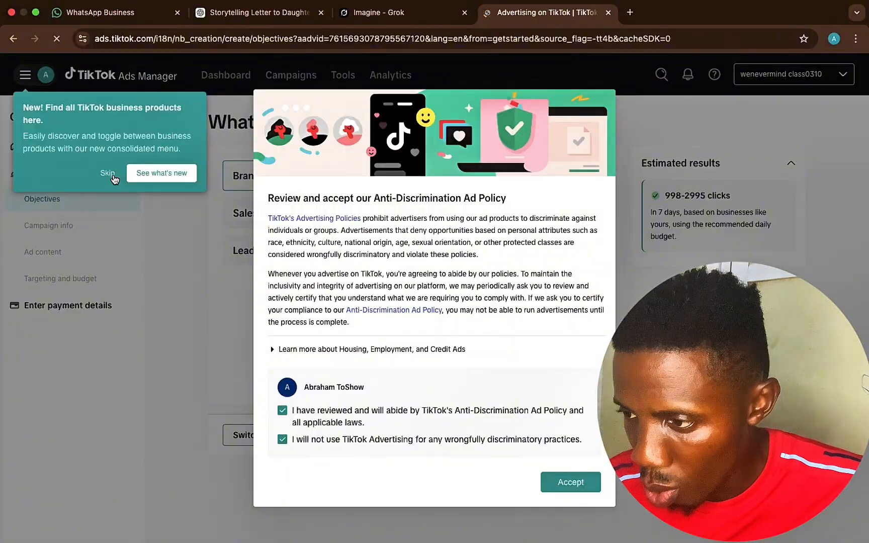
Step: Skip the business products tip and accept the Anti-Discrimination Ad Policy
click(107, 173)
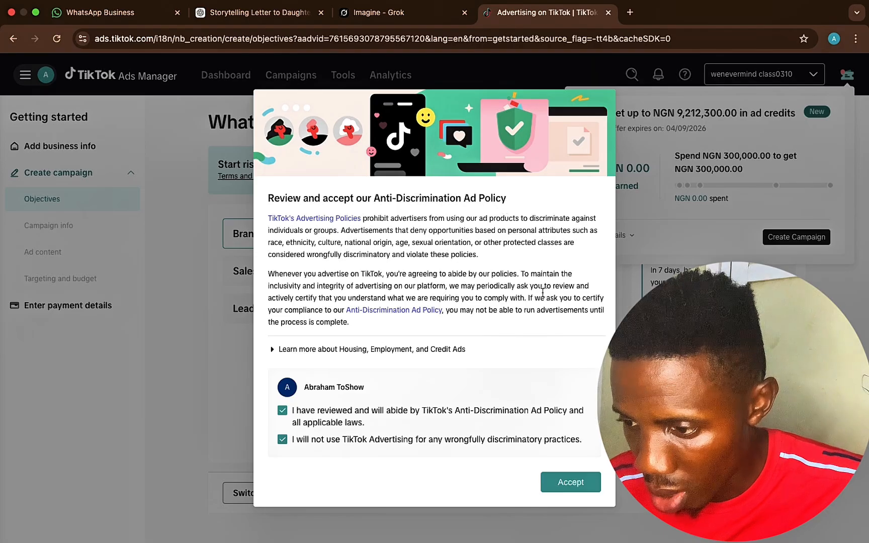
click(555, 485)
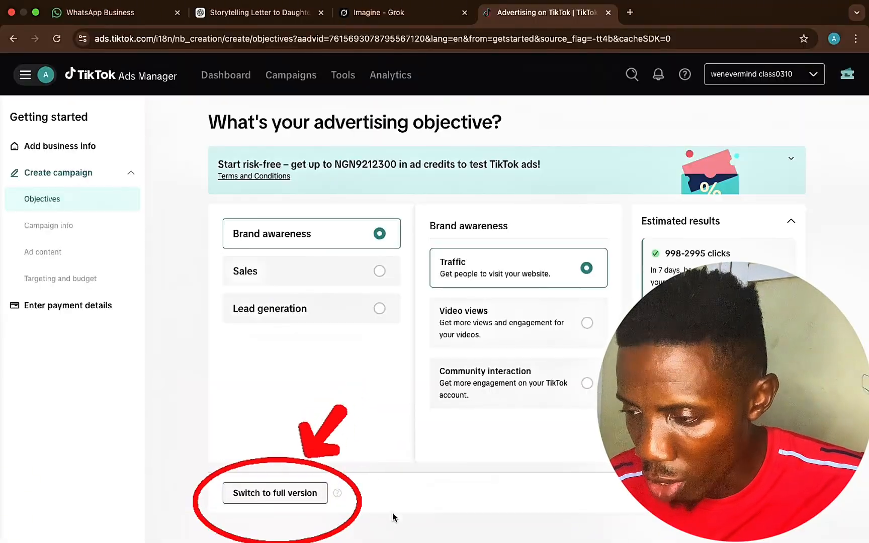
Step: Switch to the full version of Ads Manager and skip the business products tip on the campaign page
click(272, 493)
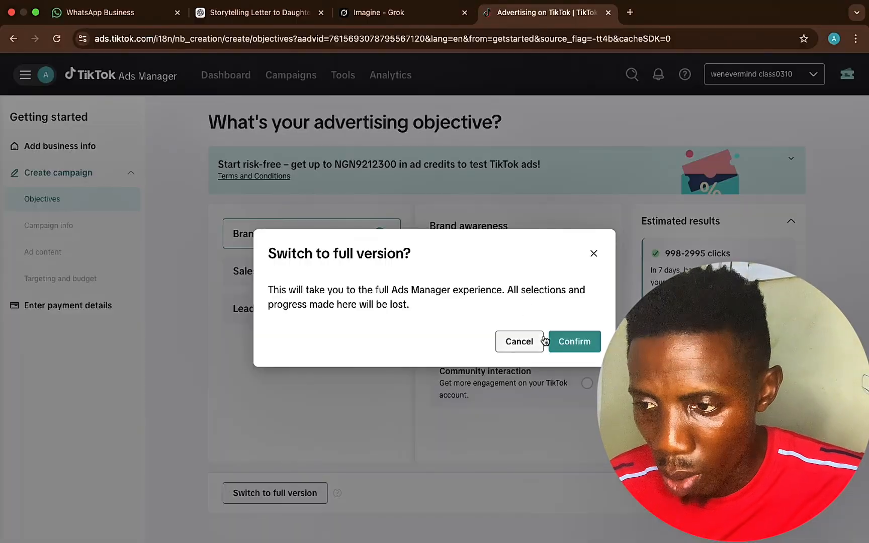
click(596, 347)
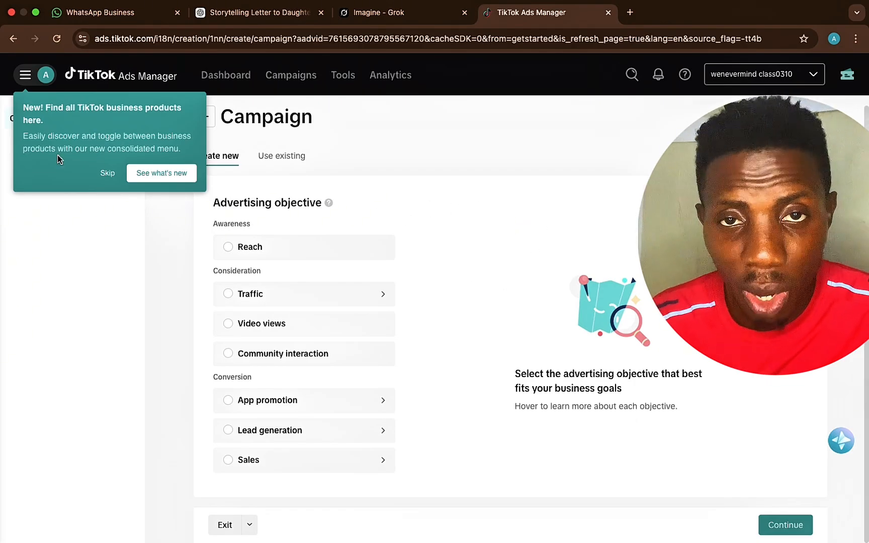
click(107, 173)
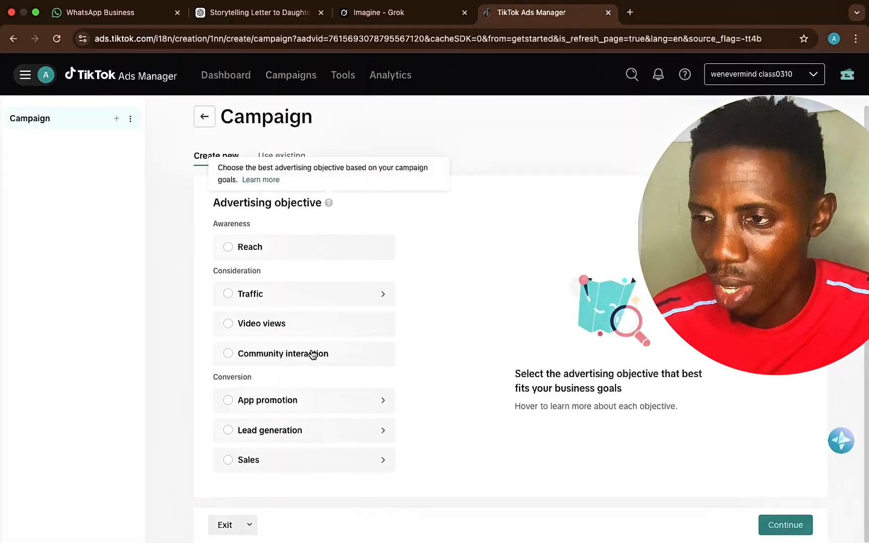
click(248, 299)
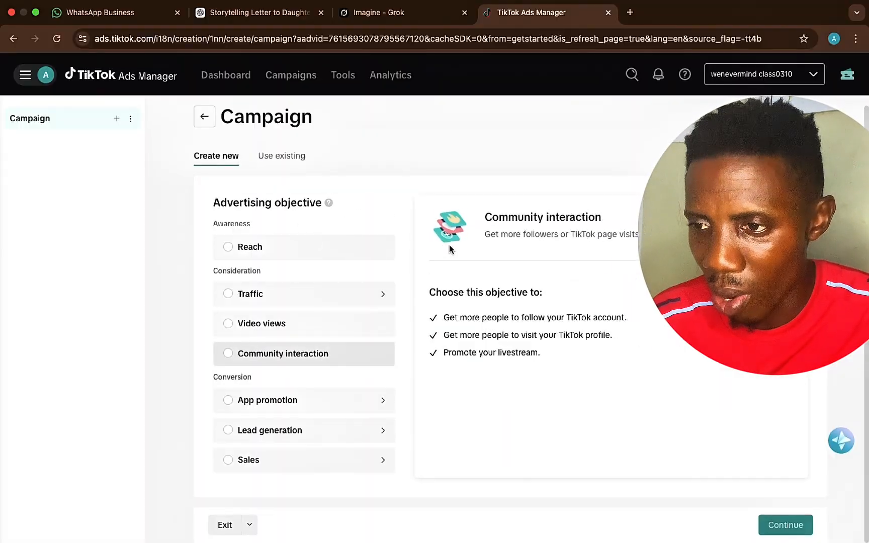